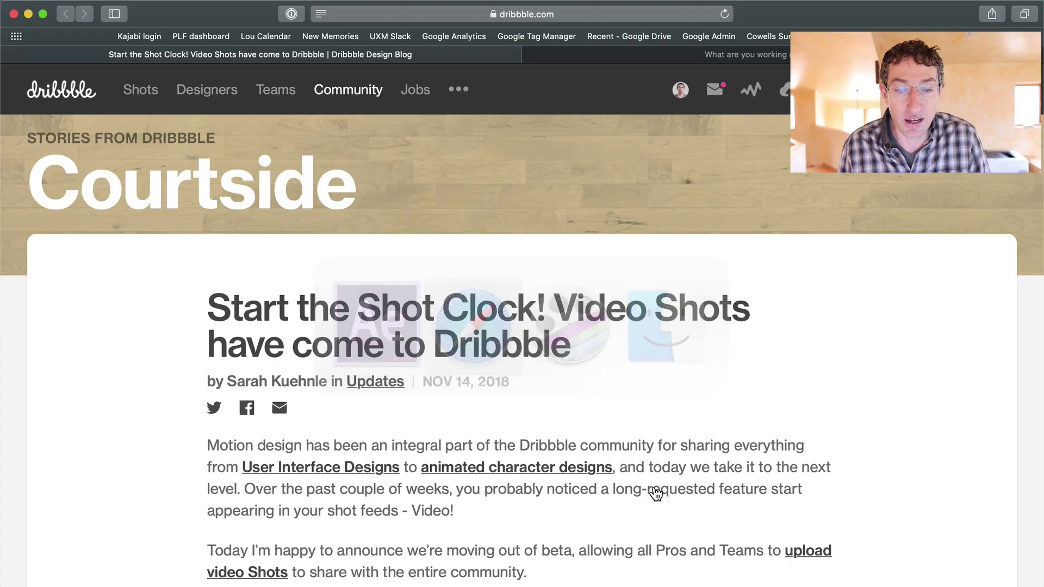
Scroll to 'Posting a video shot' and highlight the 'mp4 video' requirement in the first bullet
{"action": "scroll", "coordinate": [244, 511], "scroll_direction": "down", "scroll_amount": 5}
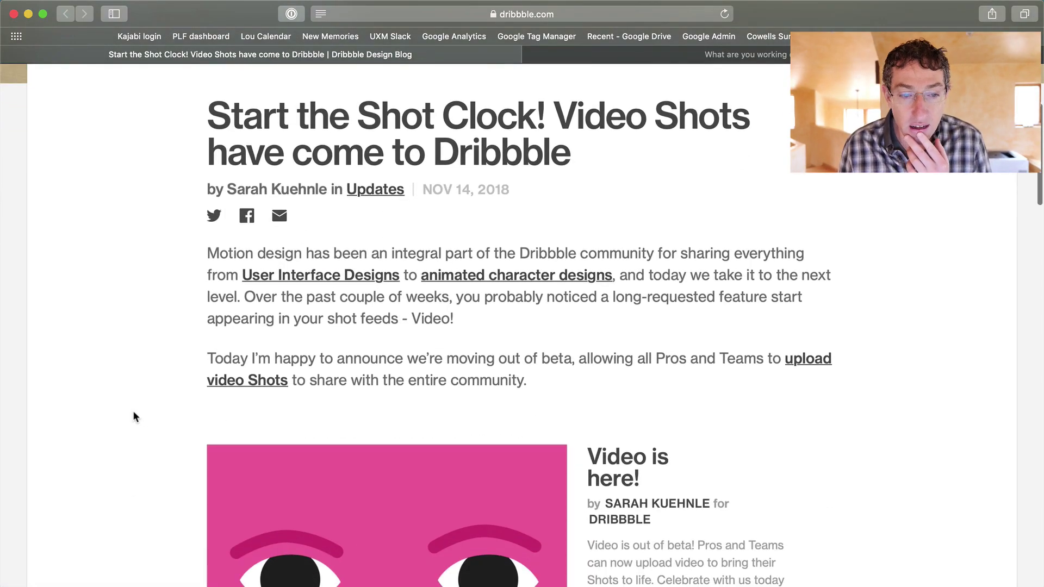
{"action": "scroll", "coordinate": [673, 171], "scroll_direction": "up", "scroll_amount": 3}
{"action": "scroll", "coordinate": [713, 295], "scroll_direction": "down", "scroll_amount": 15}
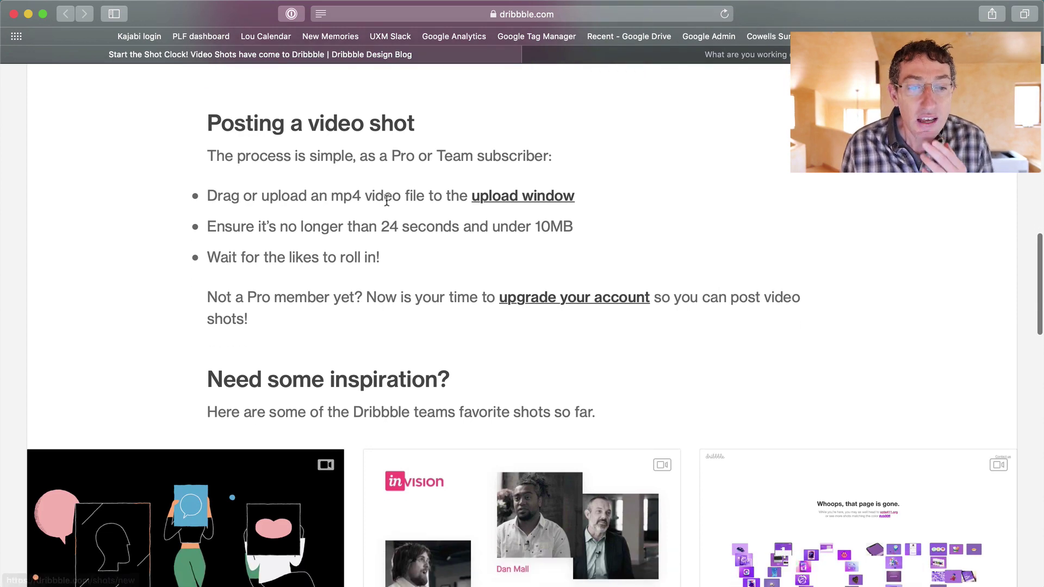
{"action": "scroll", "coordinate": [309, 198], "scroll_direction": "down", "scroll_amount": 2}
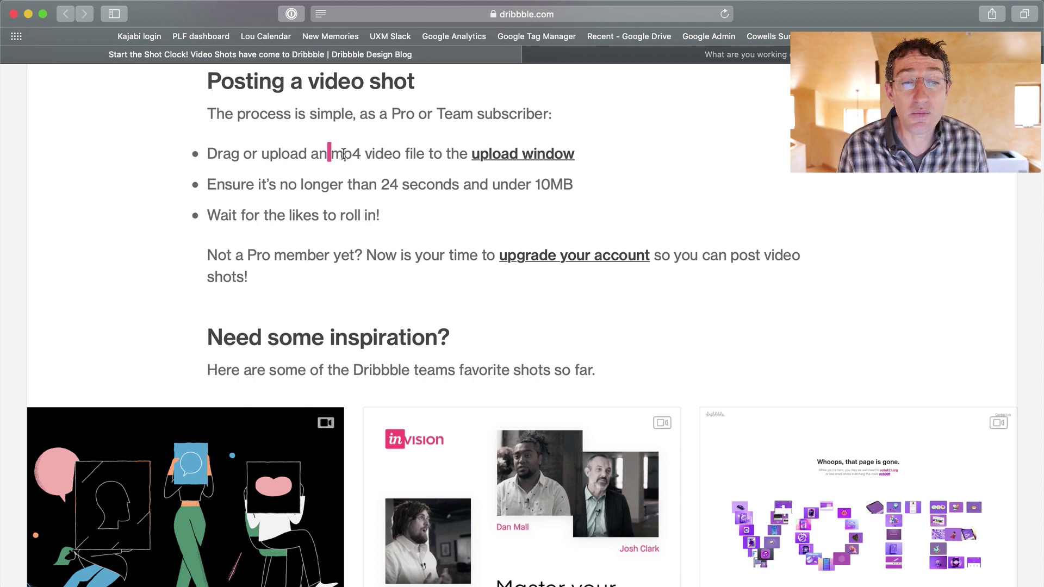
{"action": "left_click_drag", "start_coordinate": [328, 154], "coordinate": [398, 157]}
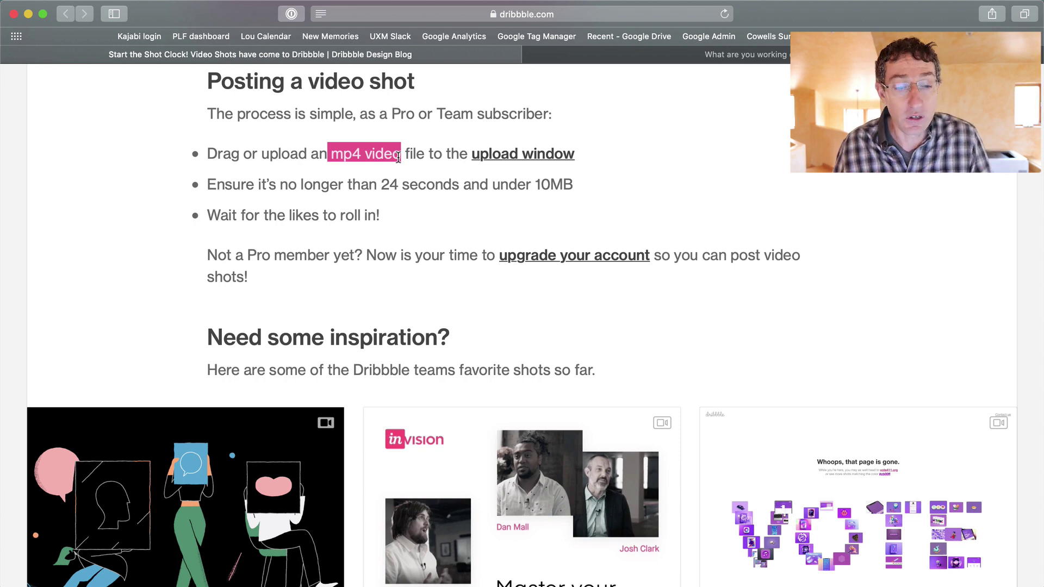
Show Dribbble's 'What are you working on?' page, then bring After Effects forward
{"action": "left_click", "coordinate": [718, 56]}
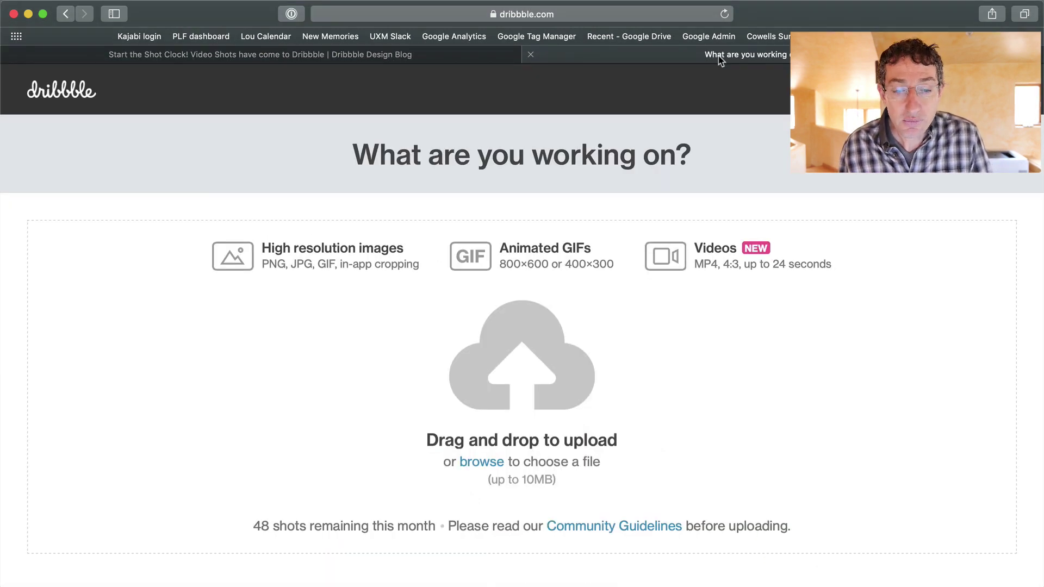
{"action": "key", "text": "super+Tab"}
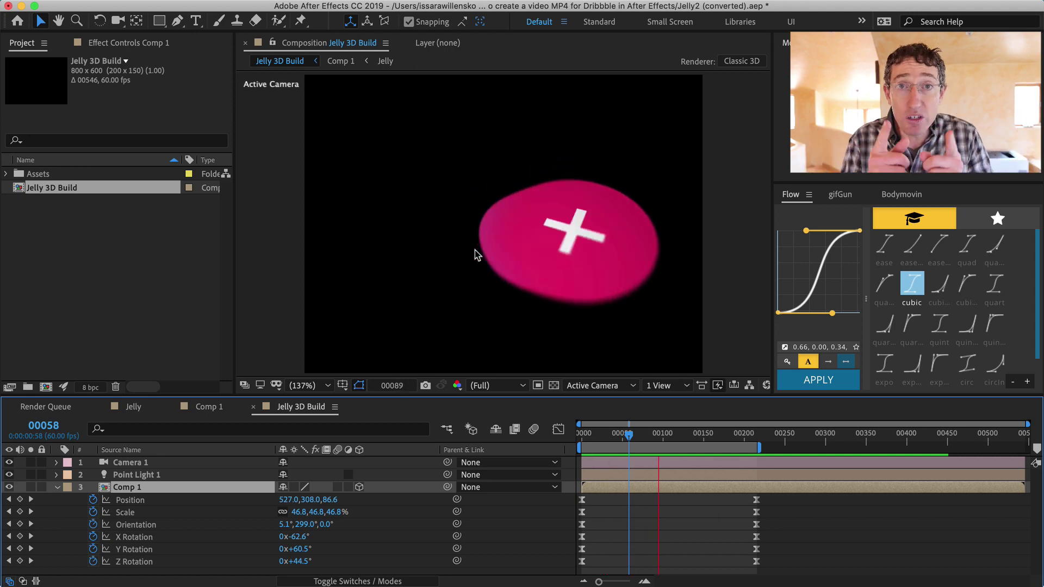
Check the 800×600 Jelly 3D Build composition settings, then add it to the Render Queue
{"action": "key", "text": "super+k"}
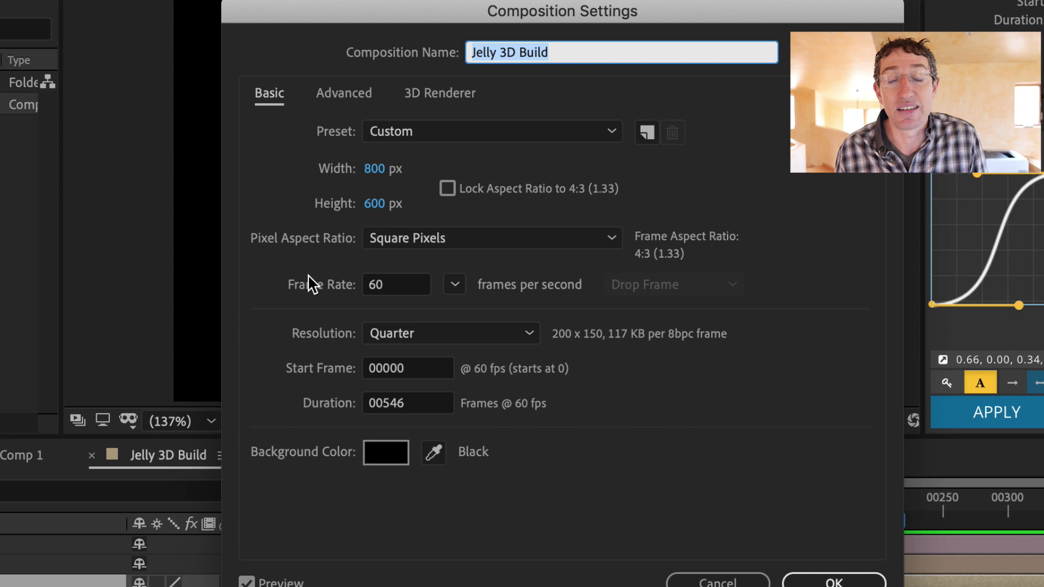
{"action": "key", "text": "Return"}
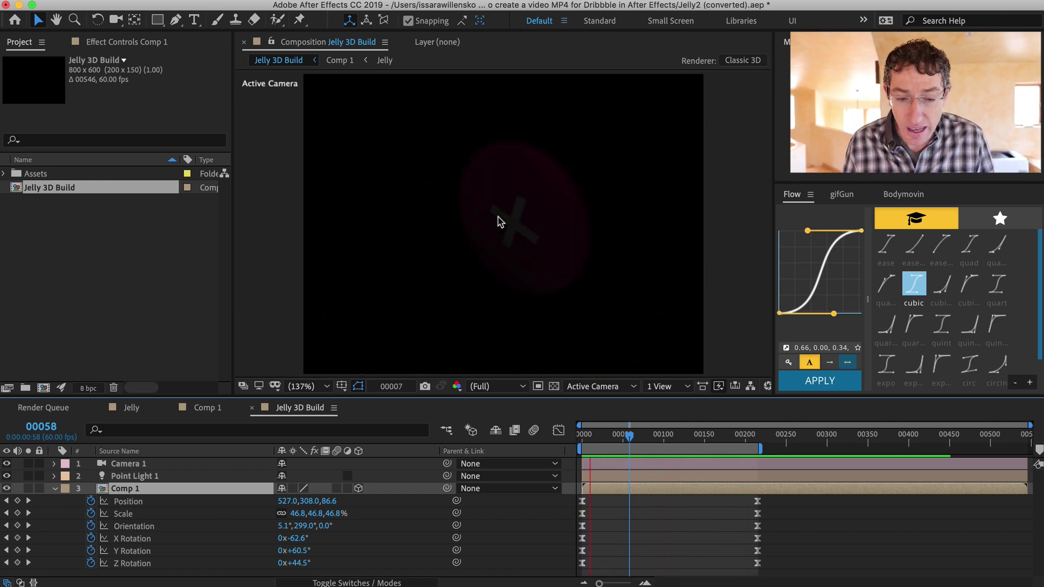
{"action": "key", "text": "ctrl+super+m"}
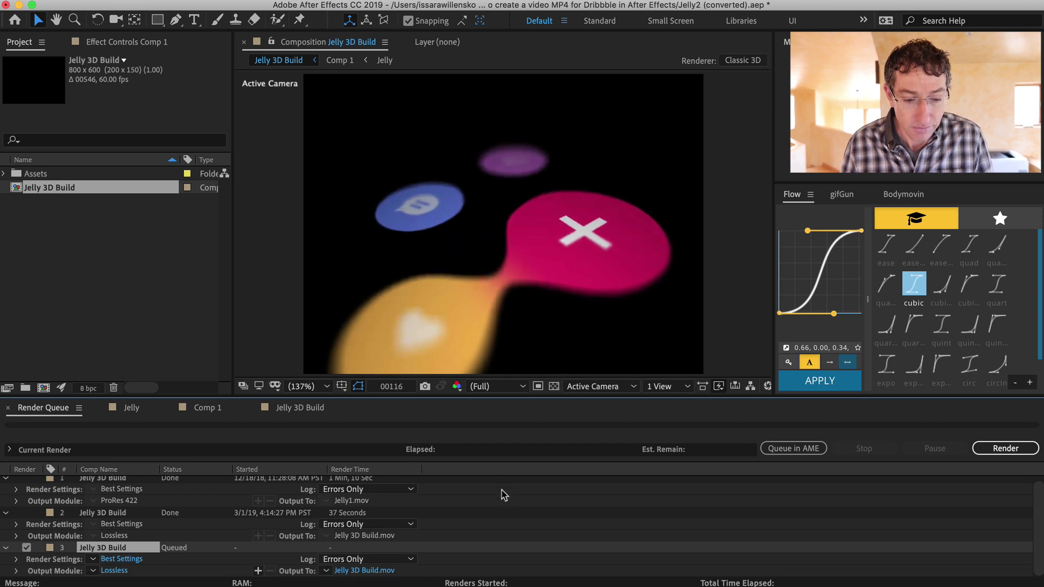
Set the queued item's output to Jelly 3D Build LG.mov and render it
{"action": "scroll", "coordinate": [500, 493], "scroll_direction": "down", "scroll_amount": 1}
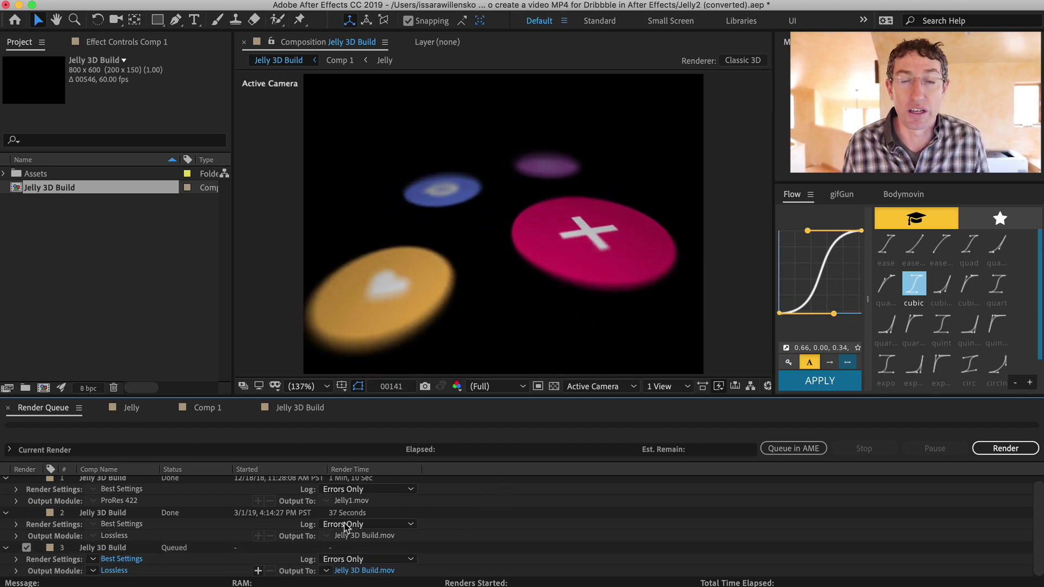
{"action": "left_click", "coordinate": [359, 571]}
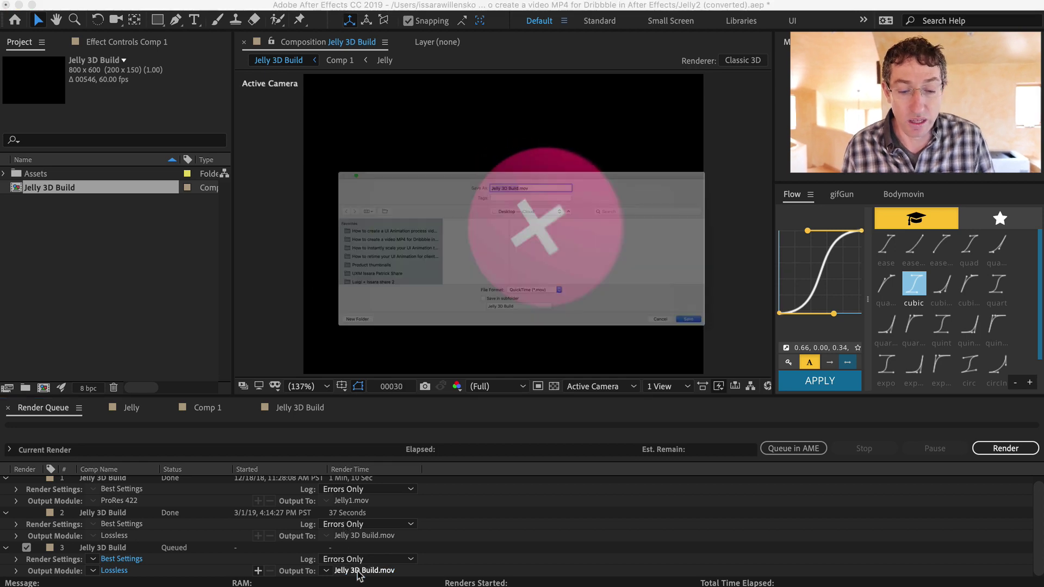
{"action": "key", "text": "Right"}
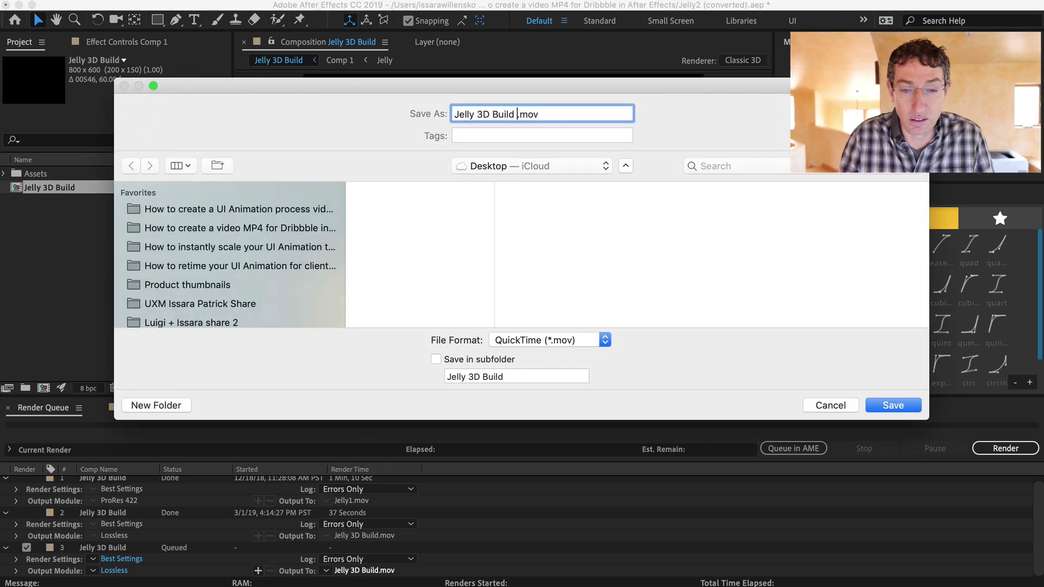
{"action": "type", "text": "LG"}
{"action": "key", "text": "Return"}
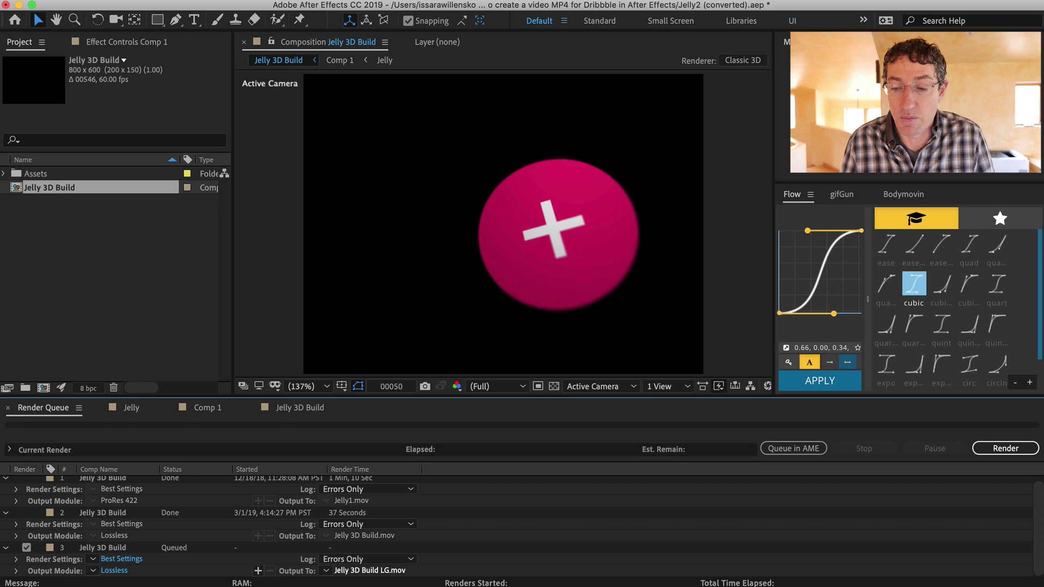
{"action": "left_click", "coordinate": [1005, 449]}
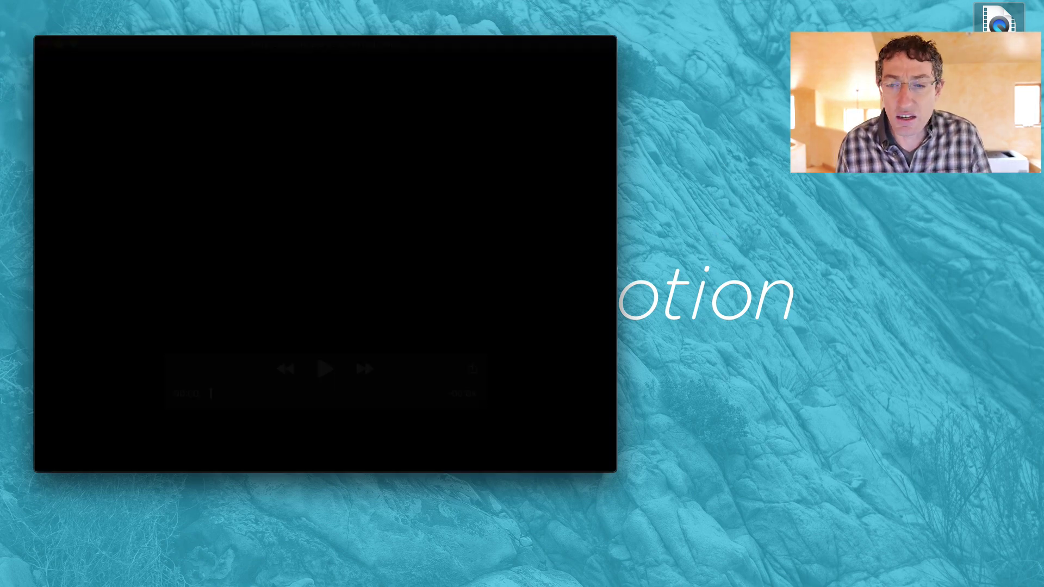
Check the rendered Jelly 3D Build LG.mov's file size in Get Info, then close it
{"action": "key", "text": "super+i"}
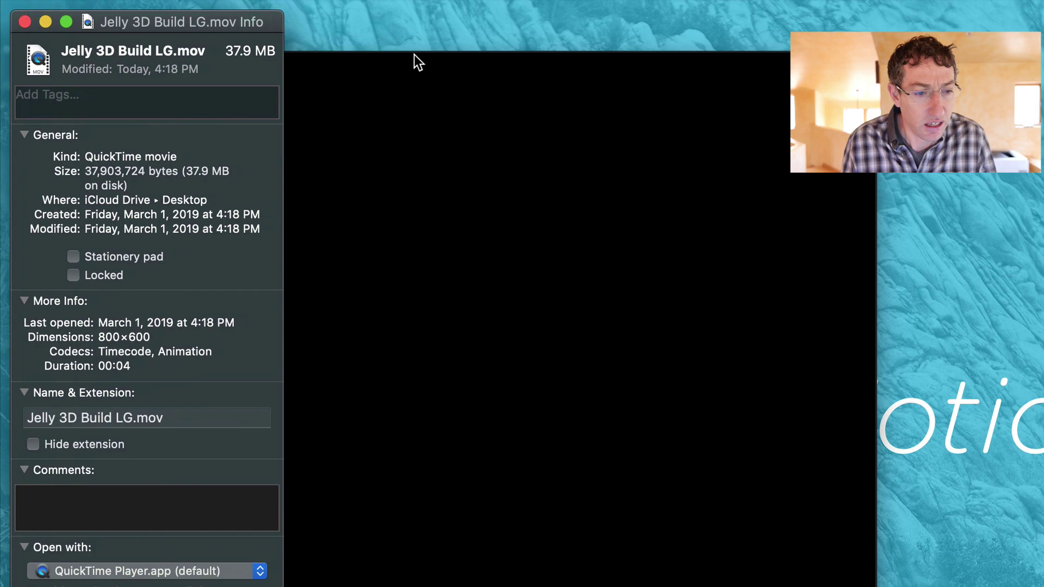
{"action": "key", "text": "super+w"}
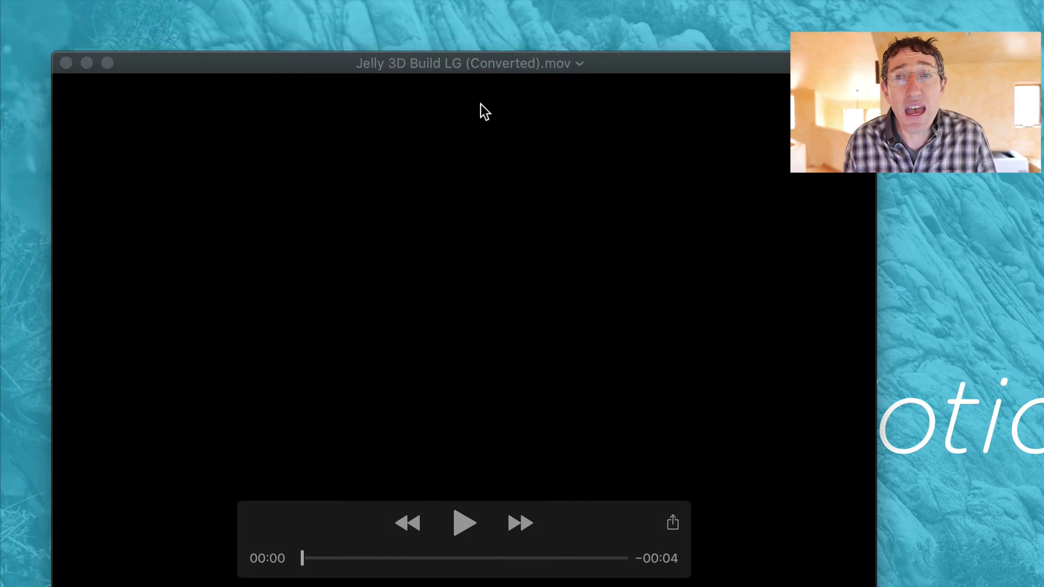
Scrub the movie around one to two seconds, then choose the 720p export
{"action": "left_click", "coordinate": [357, 558]}
{"action": "mouse_move", "coordinate": [361, 558]}
{"action": "left_mouse_down"}
{"action": "mouse_move", "coordinate": [528, 580]}
{"action": "mouse_move", "coordinate": [363, 559]}
{"action": "left_mouse_up"}
{"action": "mouse_move", "coordinate": [169, 7]}
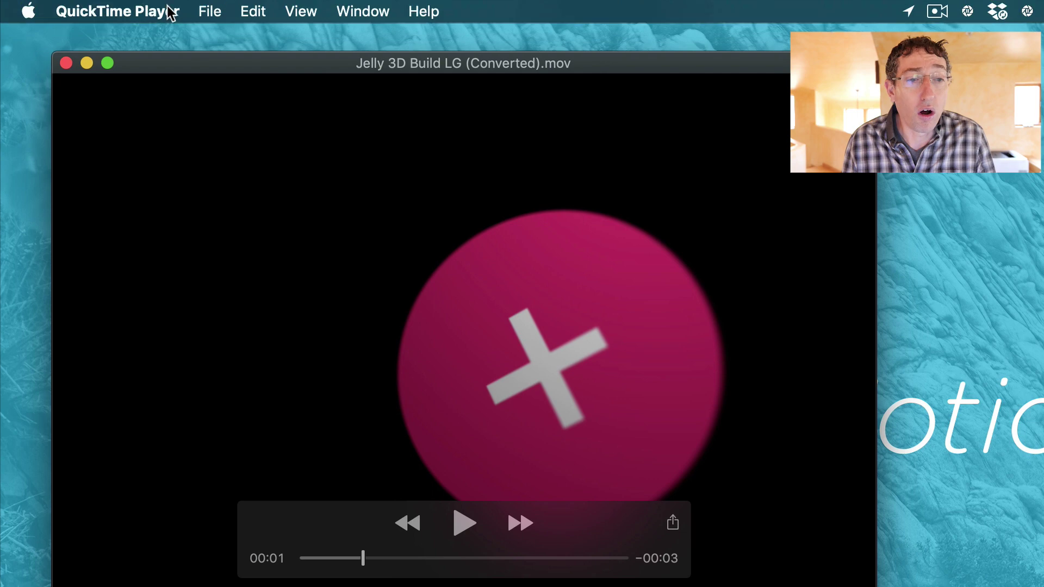
{"action": "left_click", "coordinate": [206, 10]}
{"action": "mouse_move", "coordinate": [261, 277]}
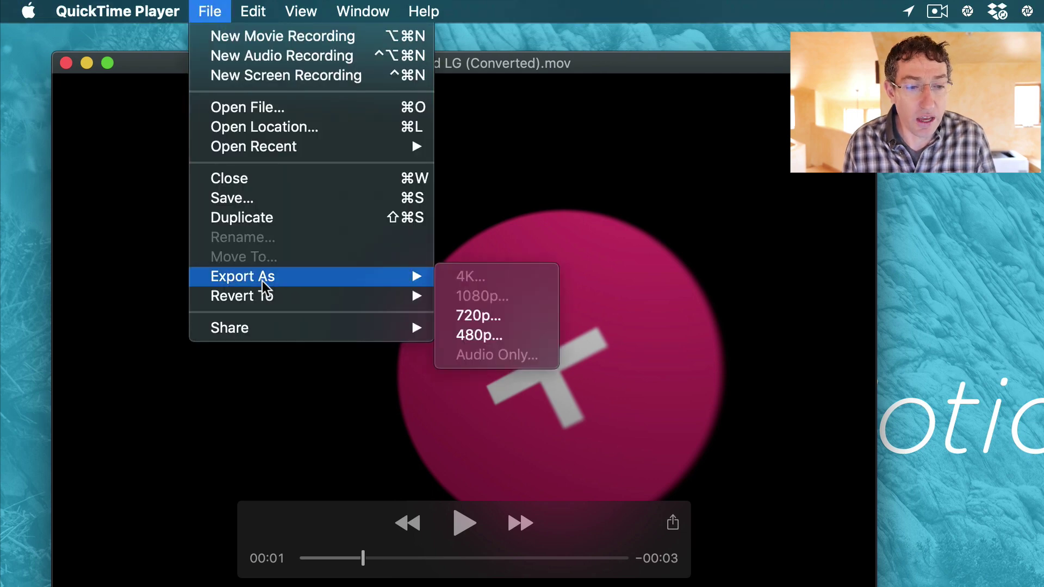
{"action": "left_click", "coordinate": [473, 319]}
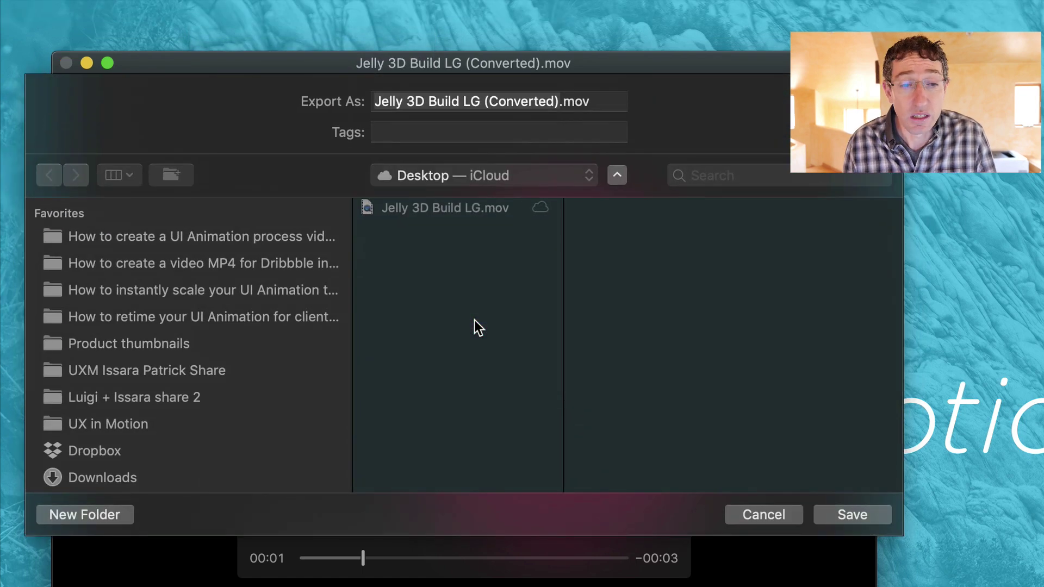
Save the export to the Desktop as Jelly 3D Build SM.mov and close the converted movie
{"action": "key", "text": "Right"}
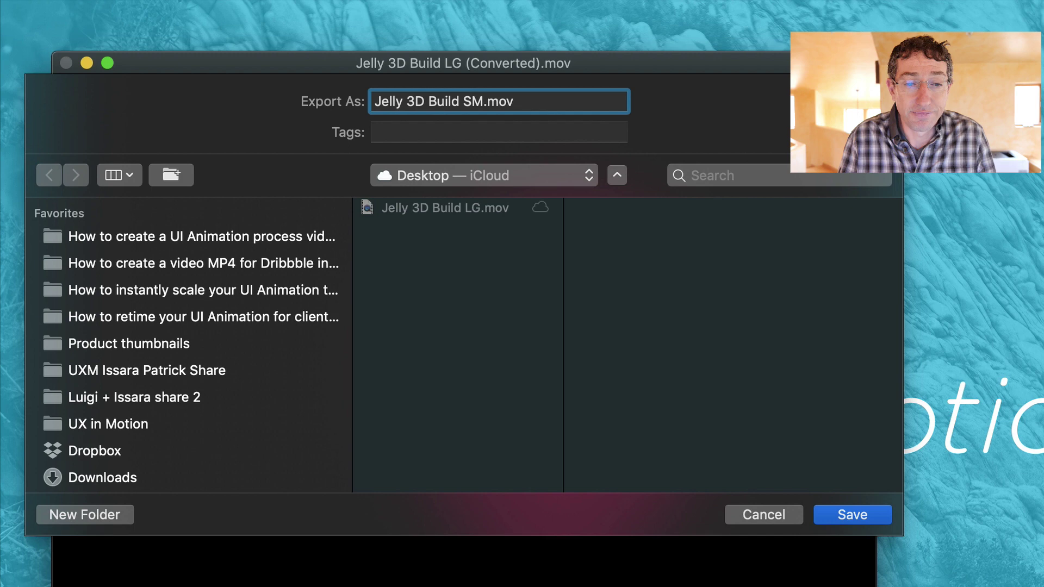
{"action": "key", "text": "Return"}
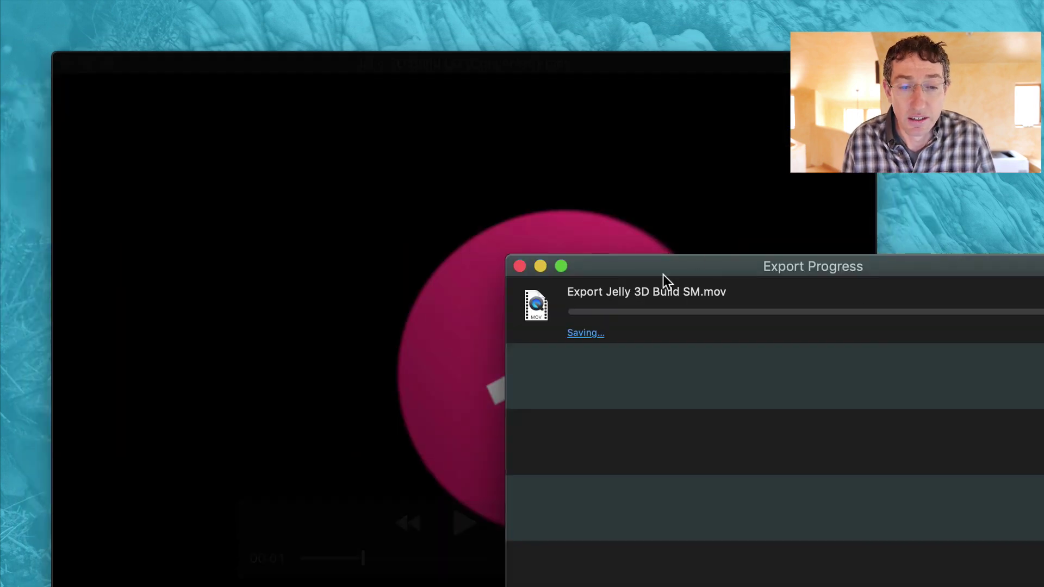
{"action": "key", "text": "super+w"}
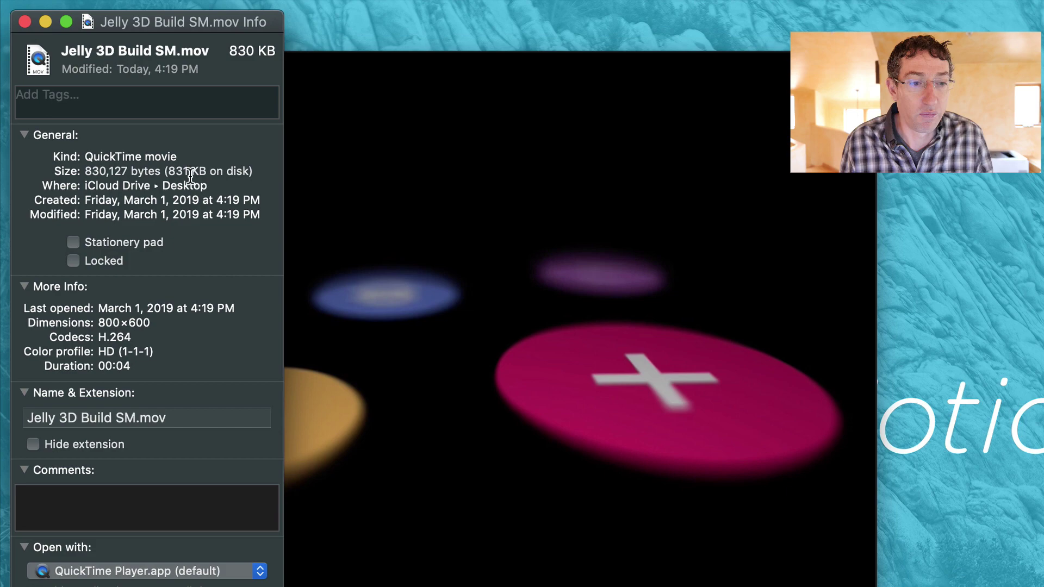
Close the 830 KB movie's info window and Quick Look the file
{"action": "key", "text": "super+w"}
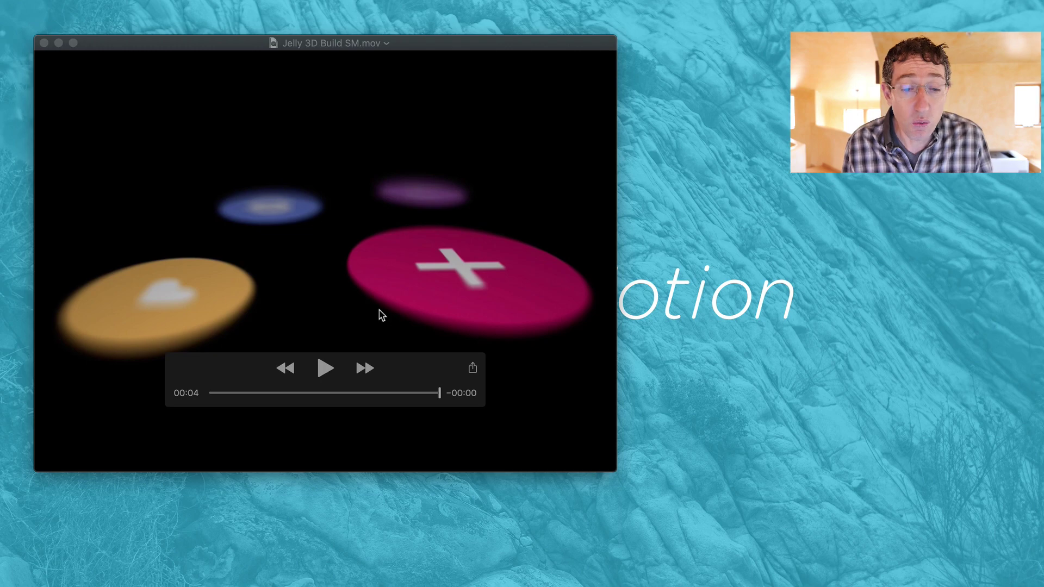
{"action": "key", "text": "space"}
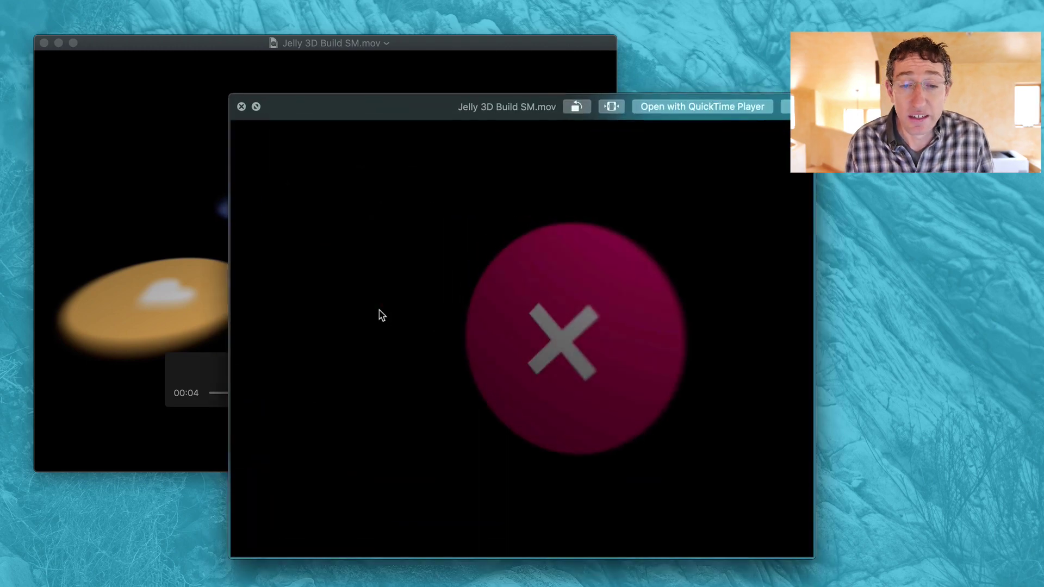
{"action": "key", "text": "space"}
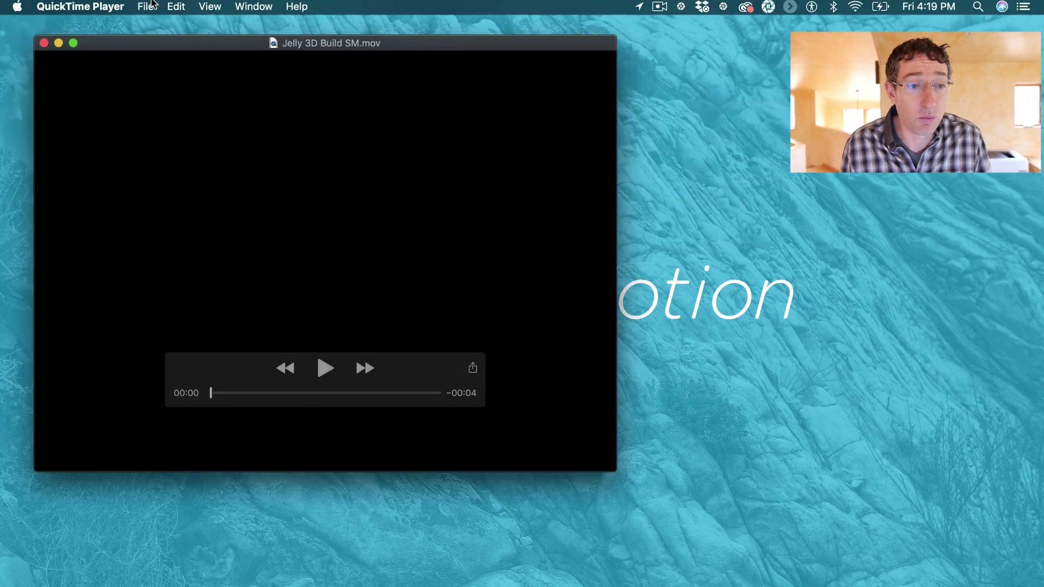
Review the File > Export As size options, then switch to Dribbble's upload page
{"action": "left_click", "coordinate": [153, 5]}
{"action": "mouse_move", "coordinate": [288, 195]}
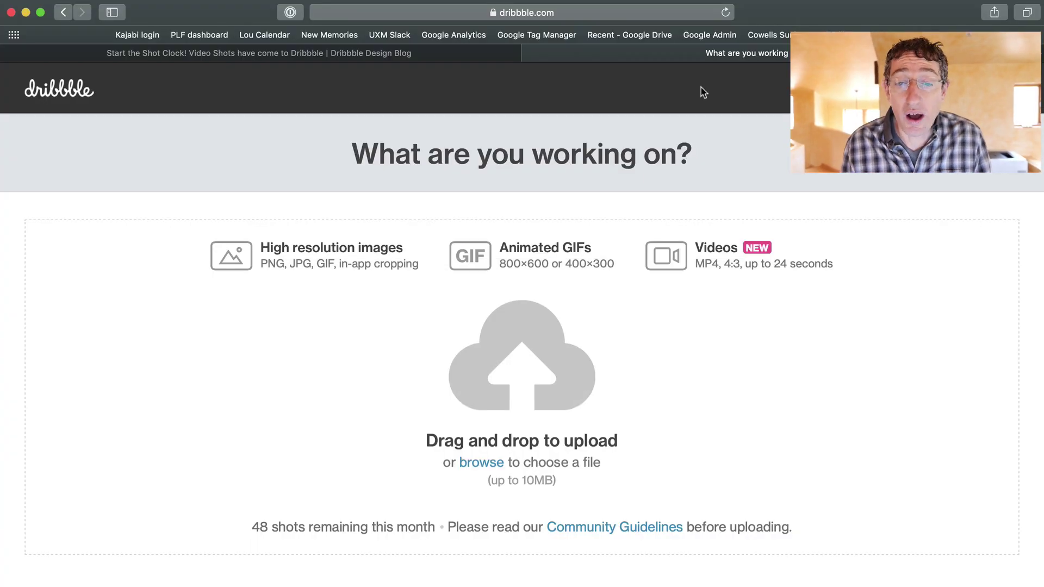
{"action": "key", "text": "super+Tab"}
{"action": "key", "text": "super+Tab"}
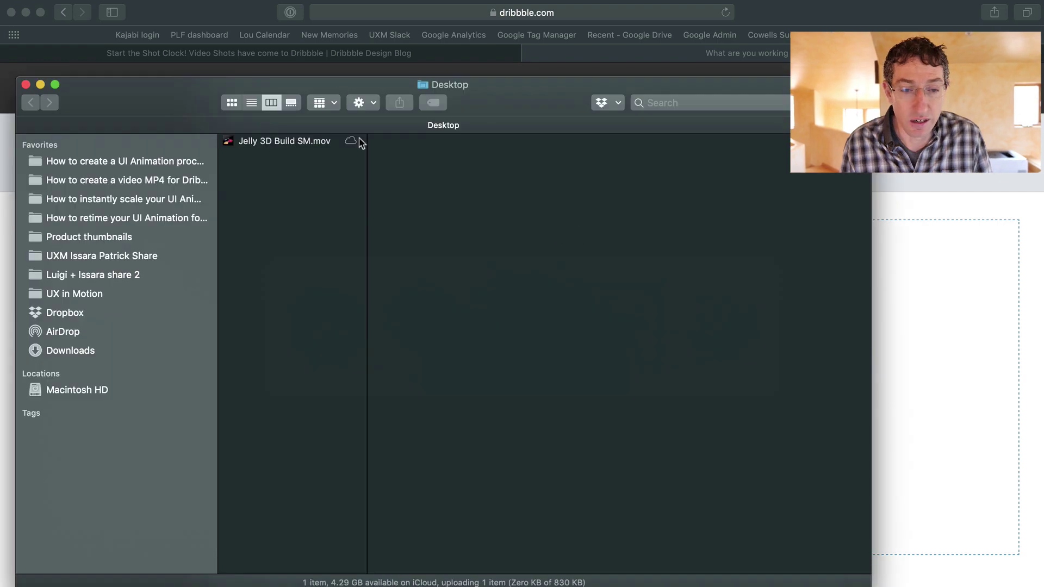
Try uploading Jelly 3D Build SM.mov to Dribbble, note MP4 is required, then reopen the movie
{"action": "left_click_drag", "start_coordinate": [181, 87], "coordinate": [541, 124]}
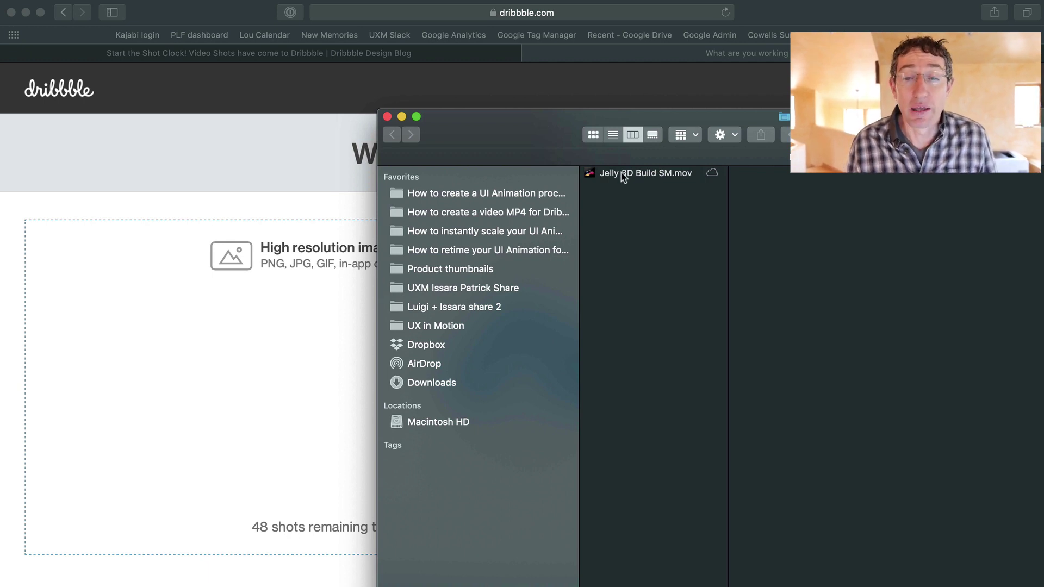
{"action": "left_click_drag", "start_coordinate": [623, 176], "coordinate": [244, 371]}
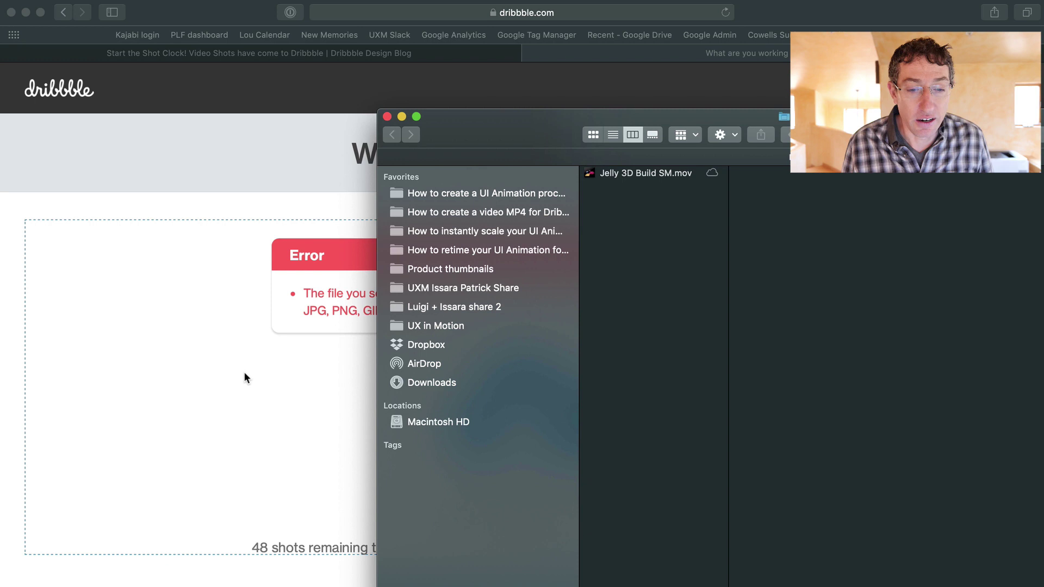
{"action": "left_click", "coordinate": [244, 375]}
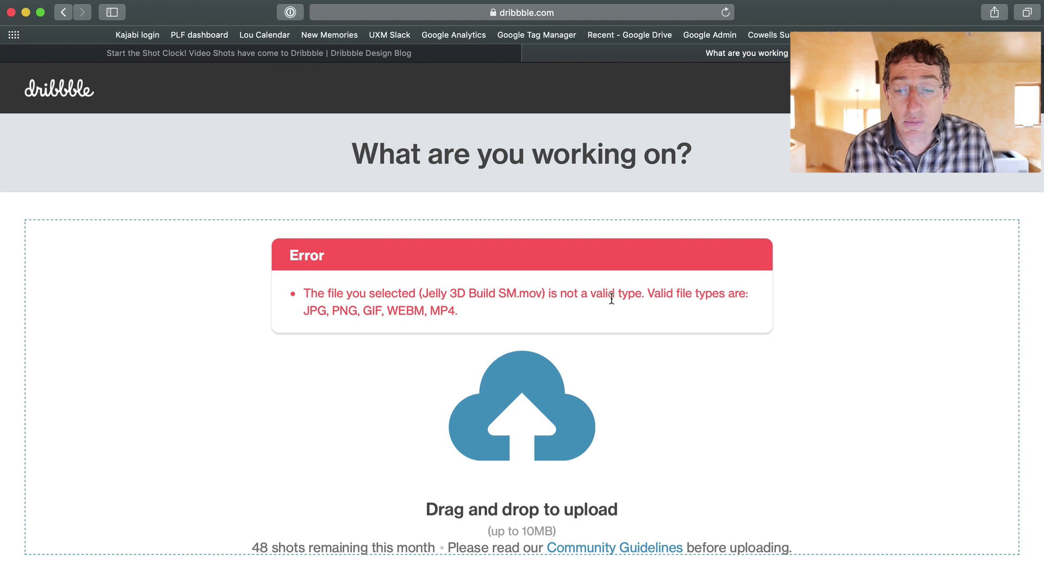
{"action": "double_click", "coordinate": [441, 309]}
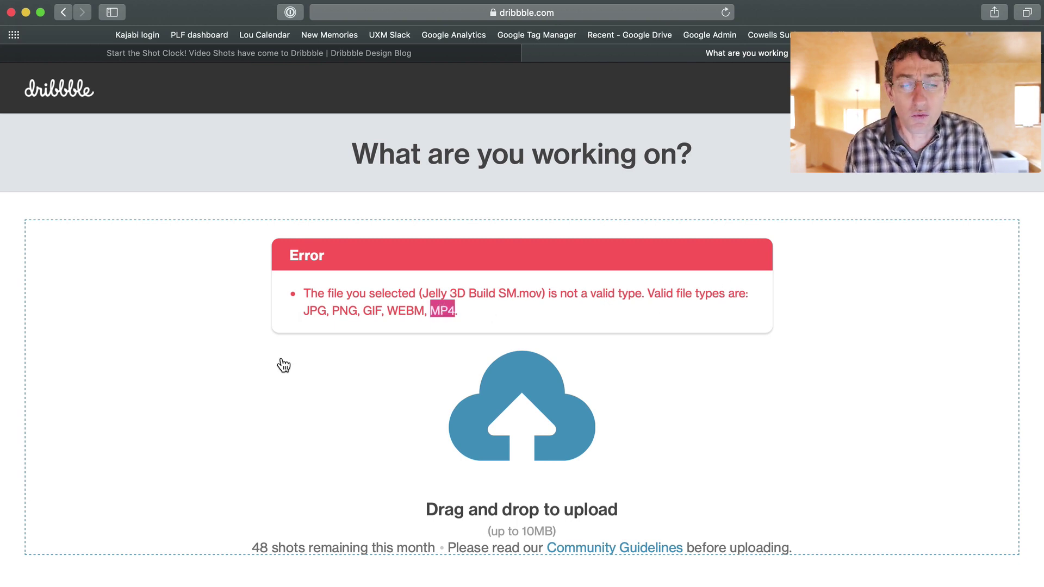
{"action": "key", "text": "super+Tab"}
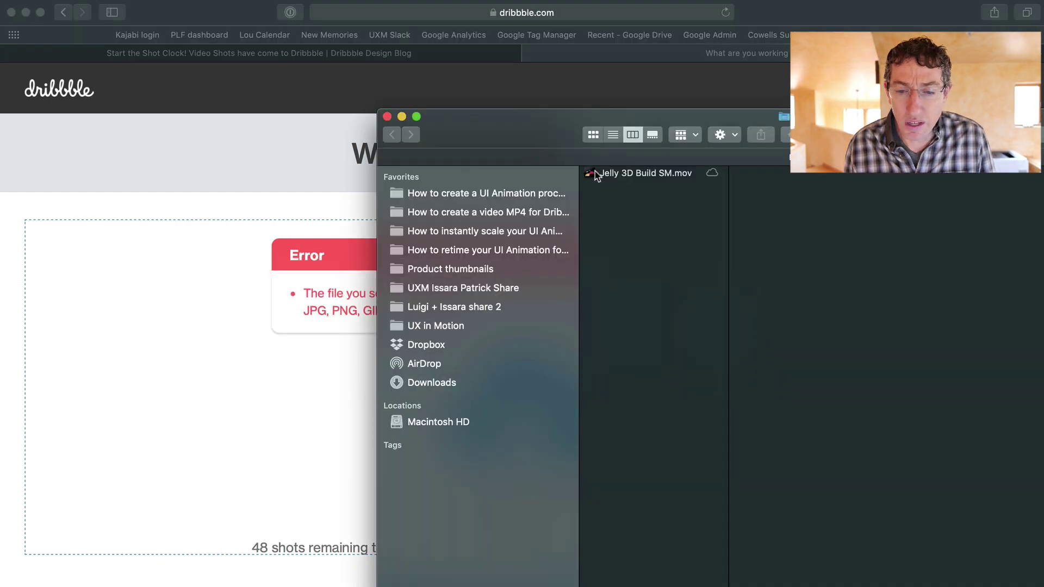
{"action": "double_click", "coordinate": [624, 177]}
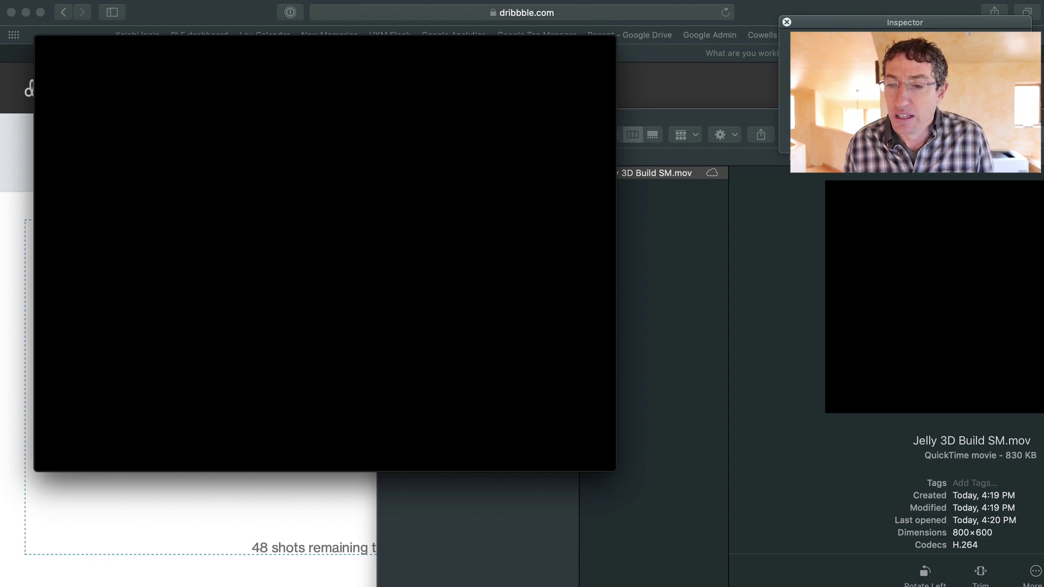
Close QuickTime and rename the movie to Jelly 3D Build SM.mp4, confirming Use .mp4
{"action": "left_click", "coordinate": [787, 23]}
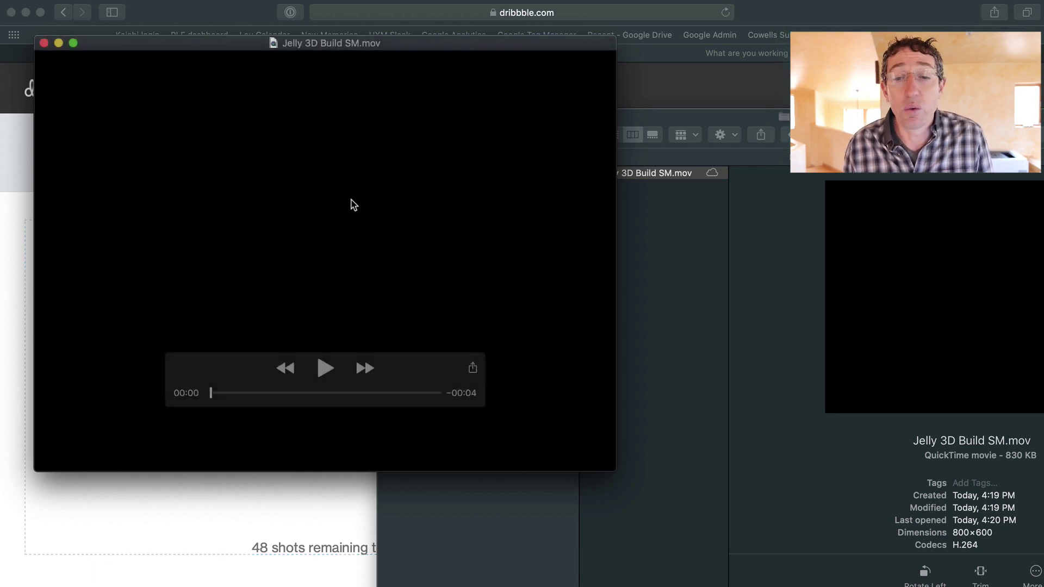
{"action": "key", "text": "super+w"}
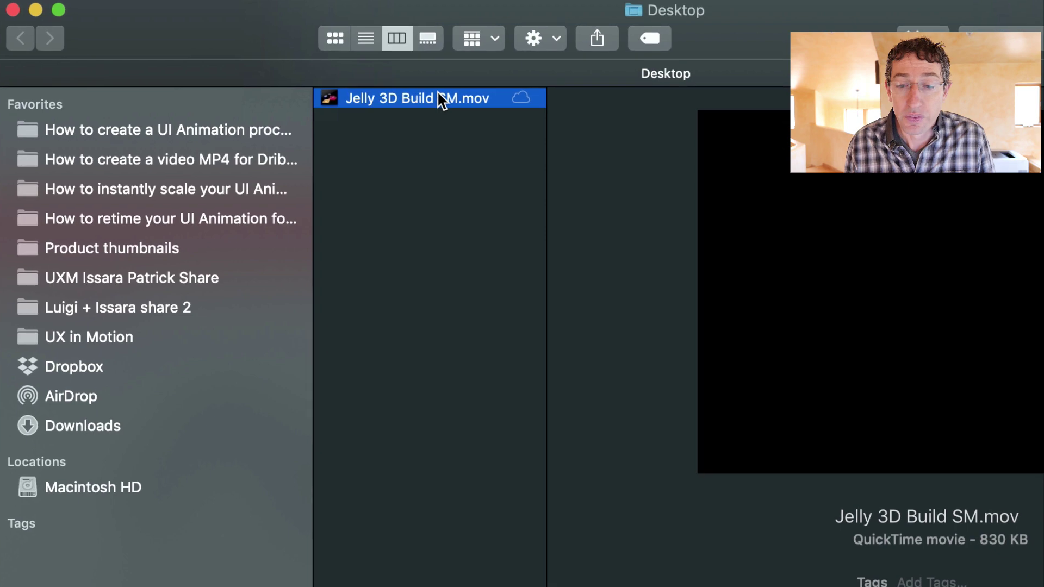
{"action": "left_click", "coordinate": [437, 92]}
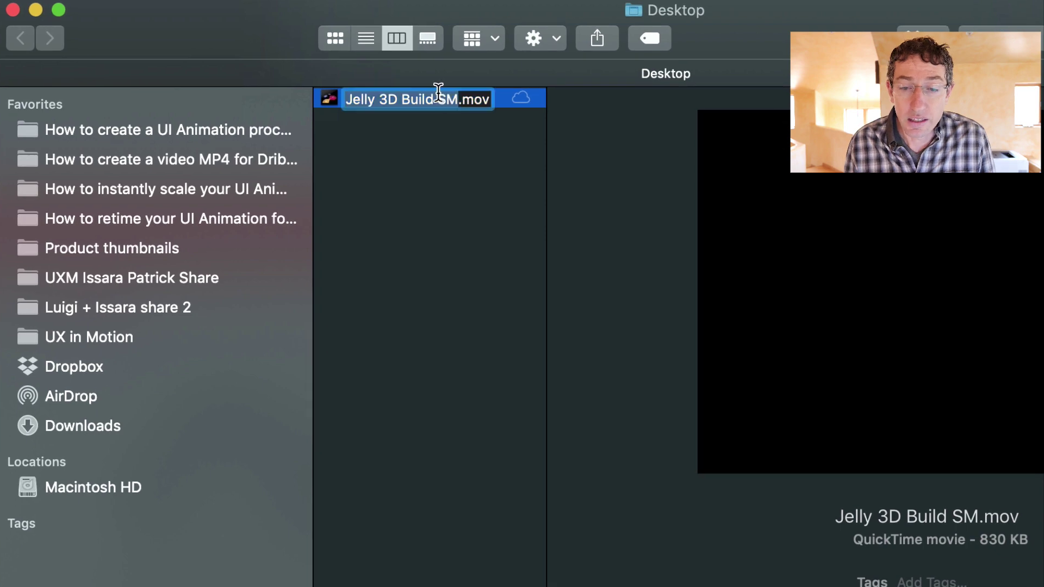
{"action": "key", "text": "Down"}
{"action": "key", "text": "BackSpace"}
{"action": "key", "text": "BackSpace"}
{"action": "key", "text": "BackSpace"}
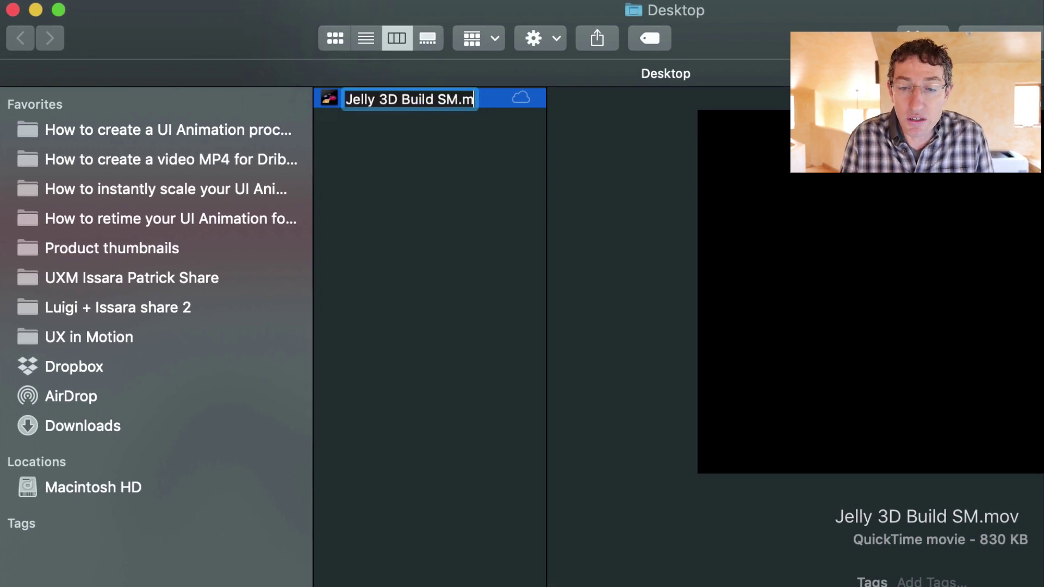
{"action": "type", "text": "mp4"}
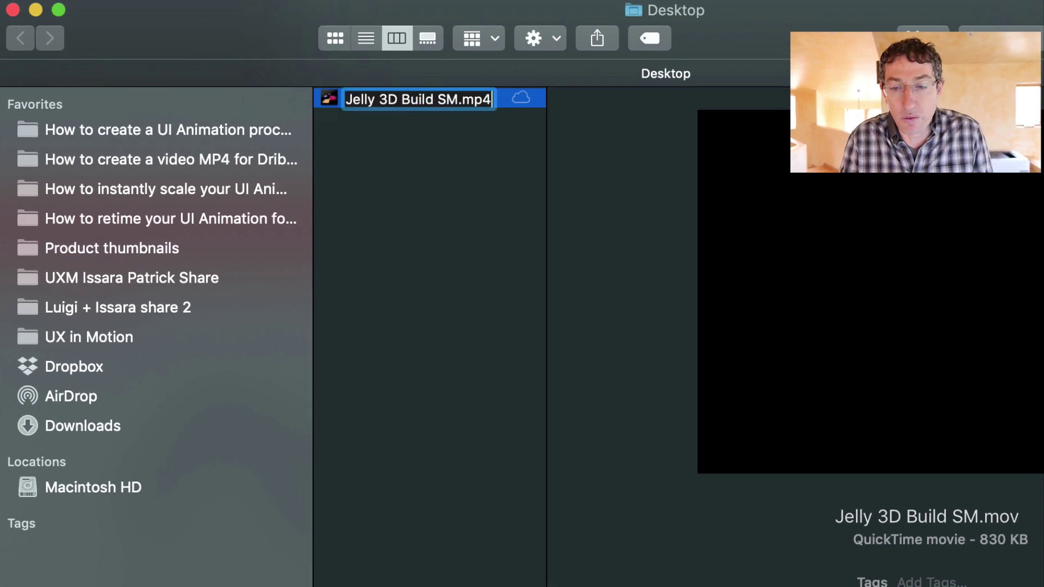
{"action": "key", "text": "Return"}
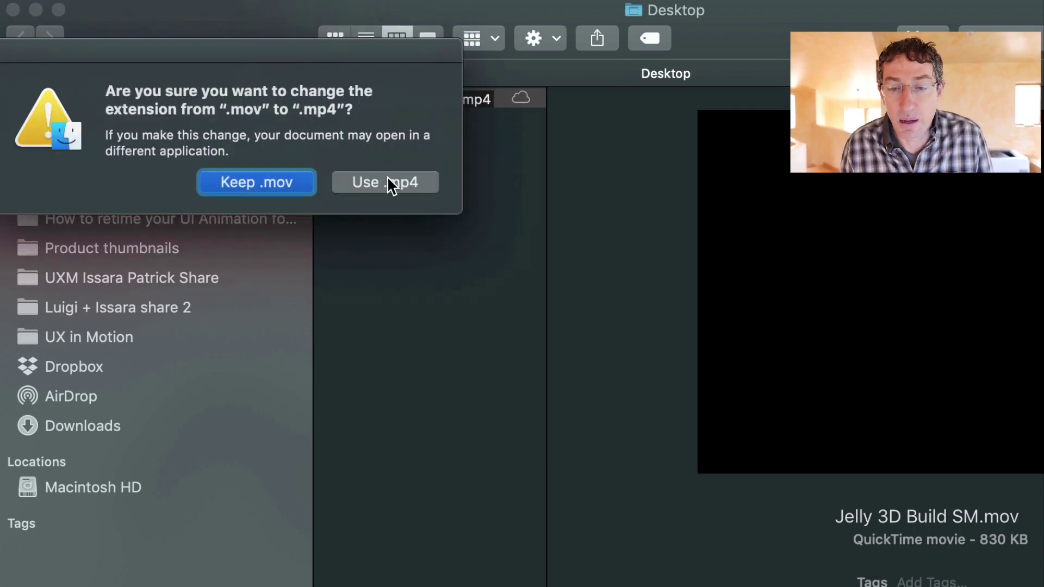
{"action": "left_click", "coordinate": [388, 182]}
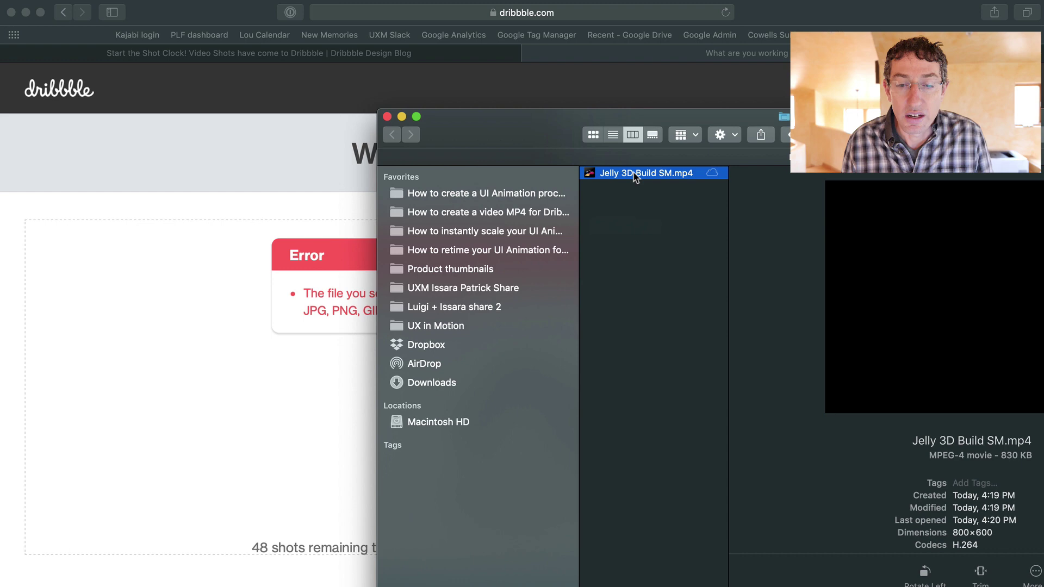
Drop Jelly 3D Build SM.mp4 onto Dribbble's upload area and scroll to follow the upload
{"action": "left_click_drag", "start_coordinate": [613, 177], "coordinate": [302, 368]}
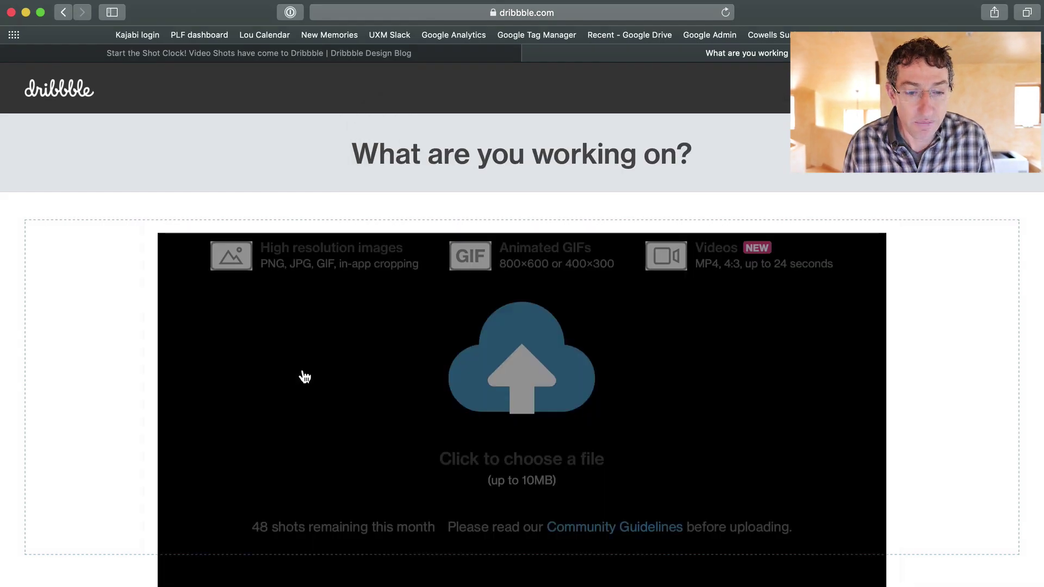
{"action": "scroll", "coordinate": [654, 378], "scroll_direction": "down", "scroll_amount": 3}
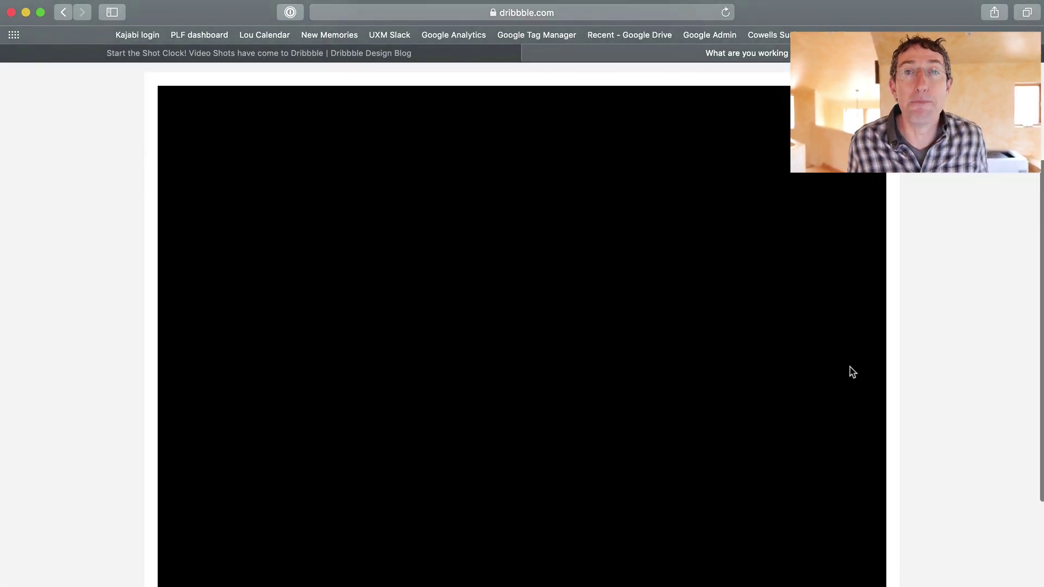
{"action": "scroll", "coordinate": [852, 372], "scroll_direction": "down", "scroll_amount": 3}
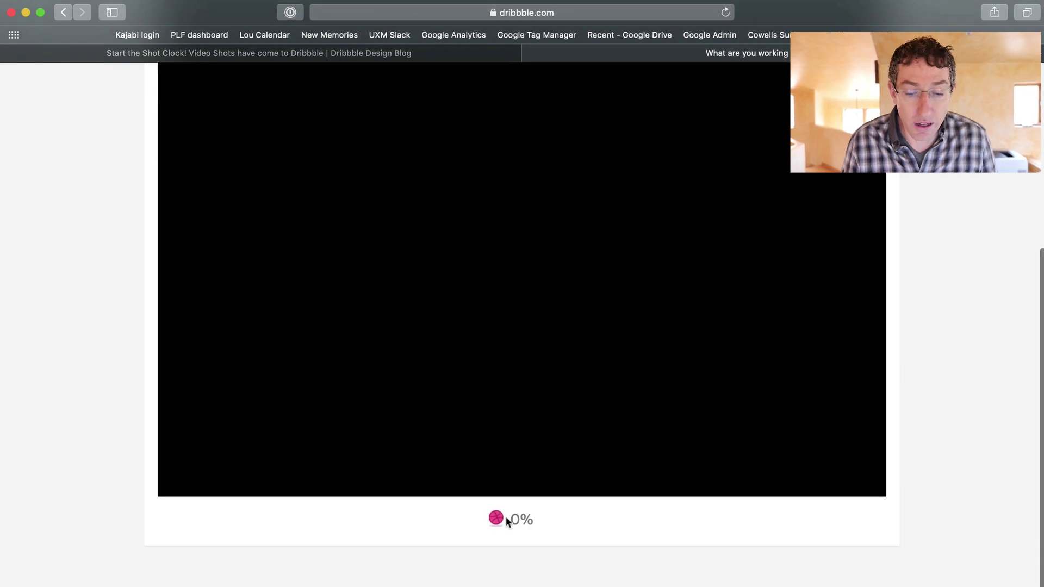